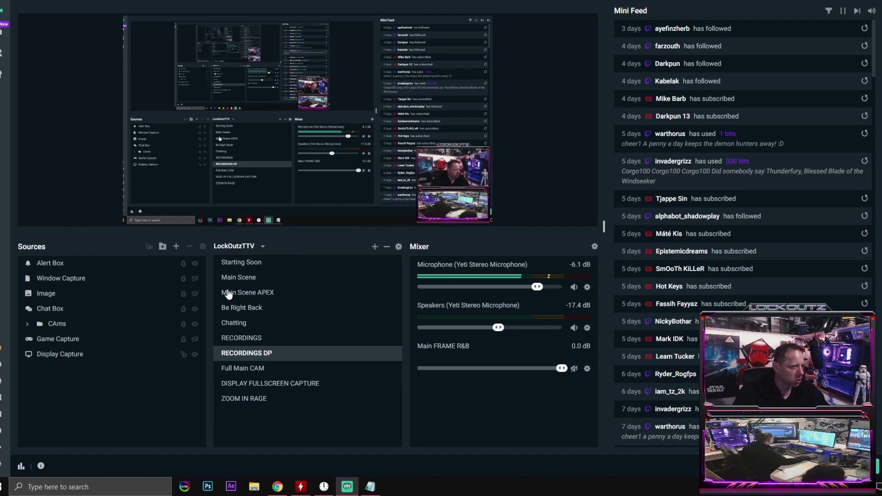
Open the Filters window for the c920 webcam in the CAms folder.
{"action": "left_click", "coordinate": [29, 324]}
{"action": "left_click", "coordinate": [51, 355]}
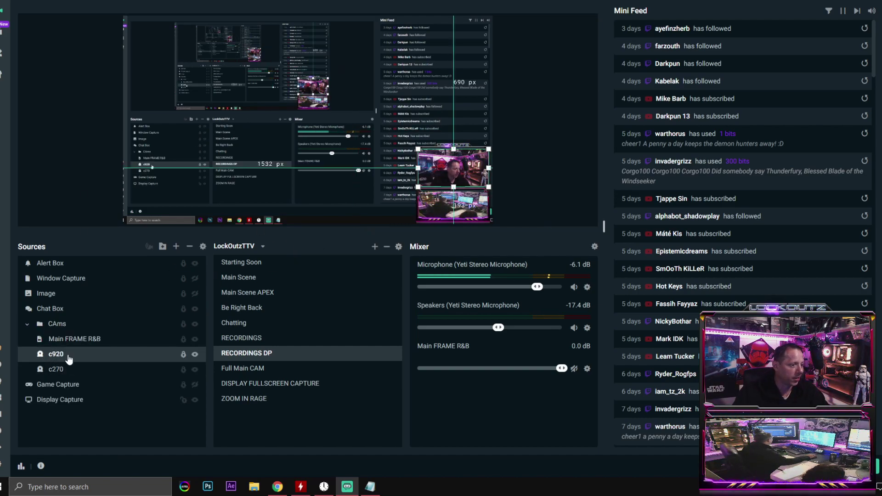
{"action": "right_click", "coordinate": [67, 355]}
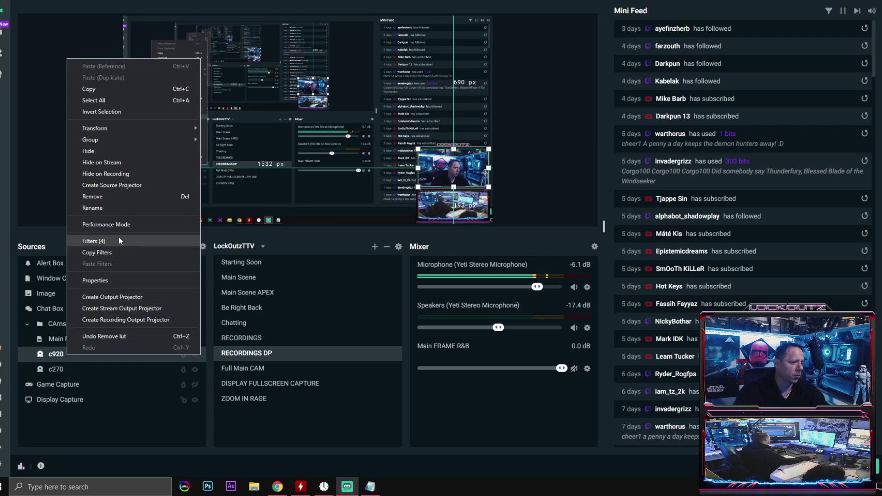
{"action": "left_click", "coordinate": [101, 241]}
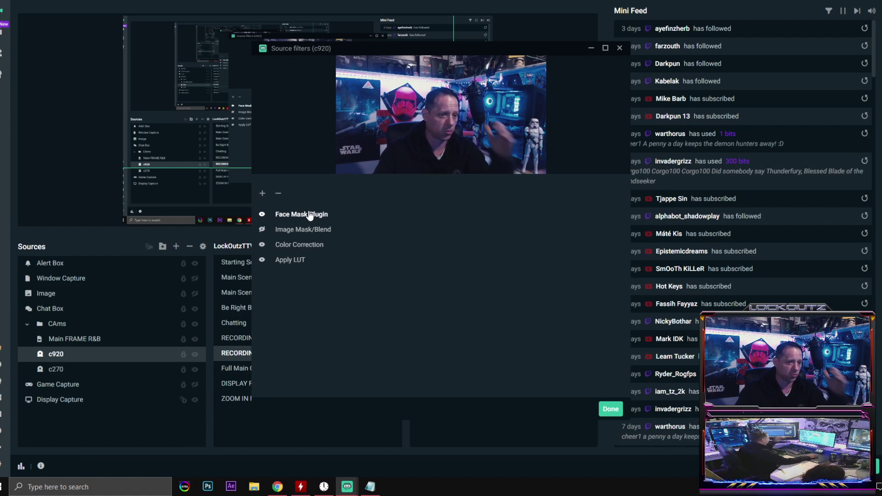
Select the Apply LUT filter and adjust its Amount slider to about 0.51.
{"action": "left_click", "coordinate": [296, 246]}
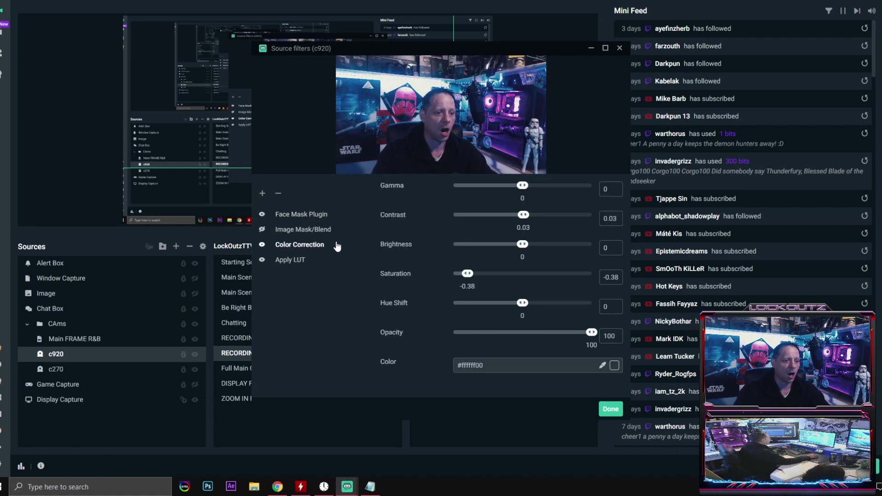
{"action": "left_click", "coordinate": [293, 261]}
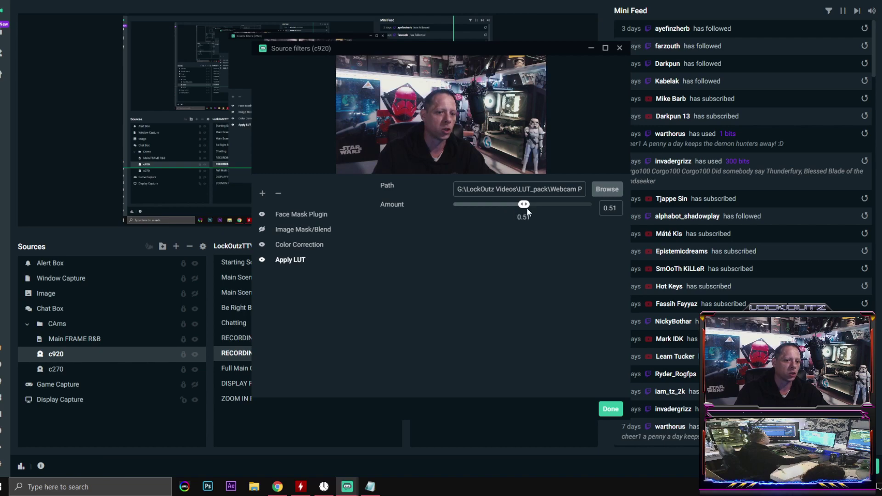
{"action": "left_click_drag", "start_coordinate": [570, 212], "coordinate": [590, 213]}
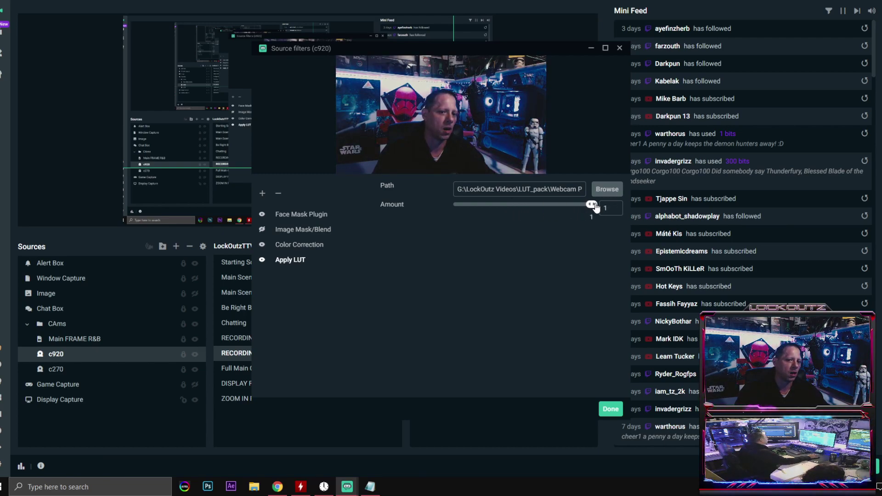
{"action": "left_click_drag", "start_coordinate": [562, 204], "coordinate": [529, 204]}
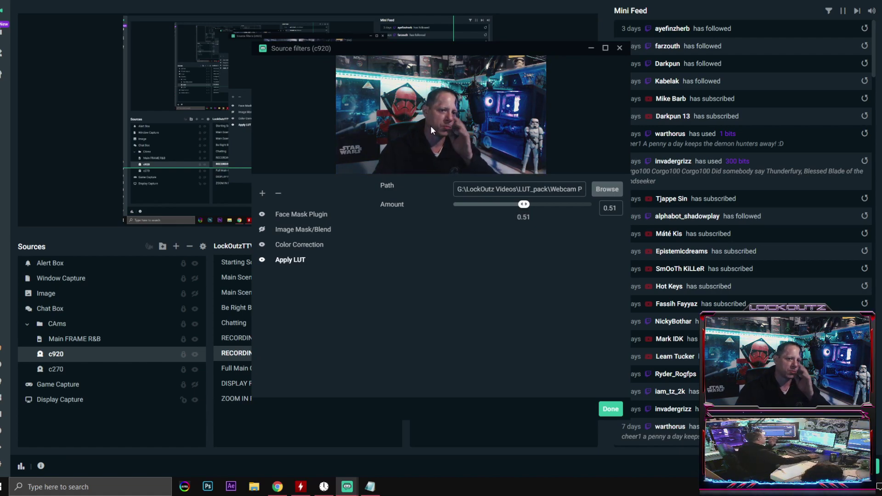
Load webcam_preset_3 from the Webcam Presets folder as the LUT path.
{"action": "left_click", "coordinate": [609, 191]}
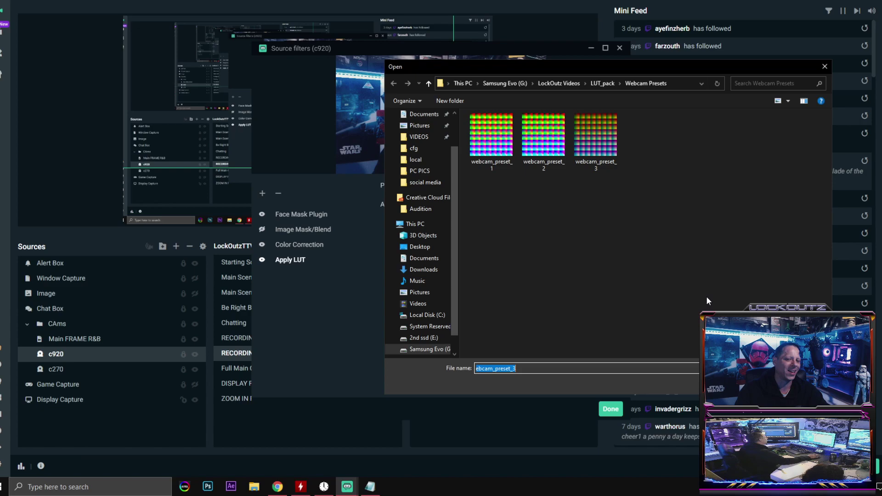
{"action": "key", "text": "Return"}
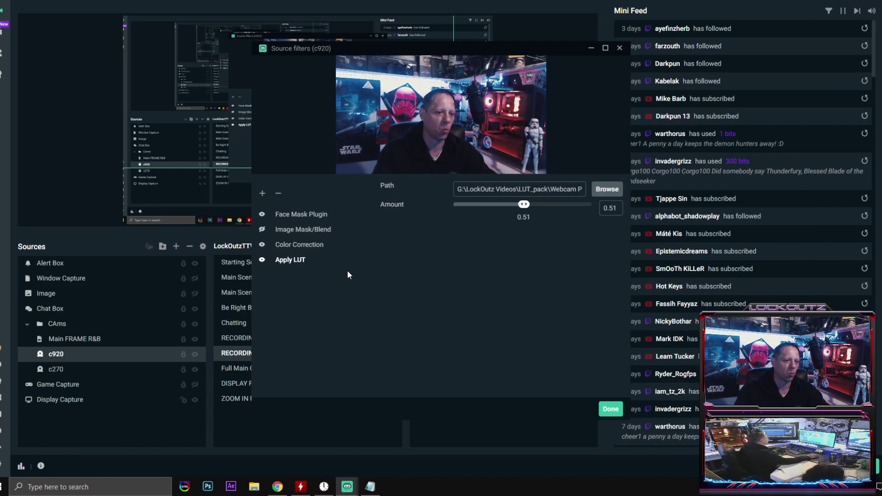
Show the Color Correction filter's settings (contrast 0.03, saturation -0.38).
{"action": "left_click", "coordinate": [298, 245]}
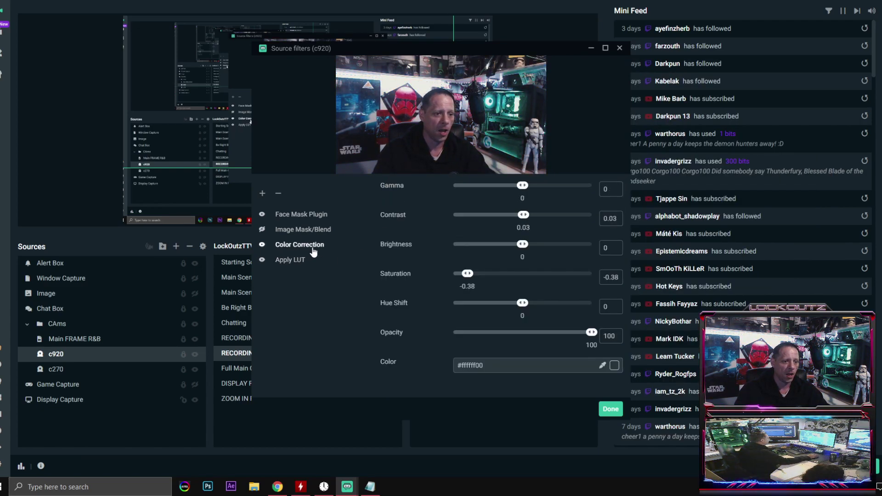